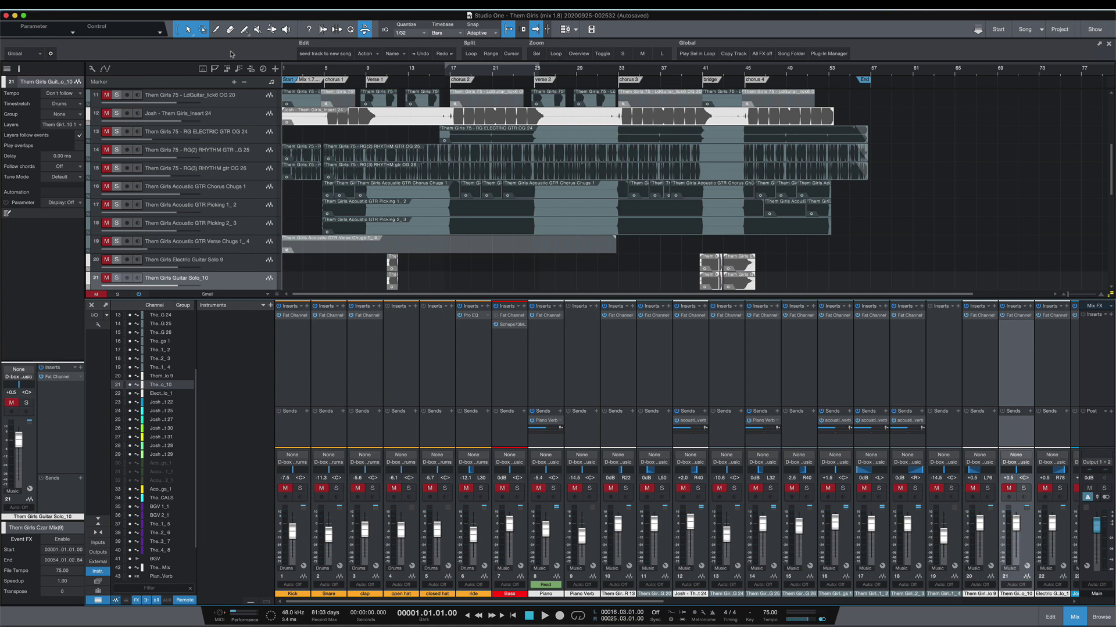
# Step: Save the song to a new folder, renaming it 'Them Girls 11.15.20'
pyautogui.click(69, 5)
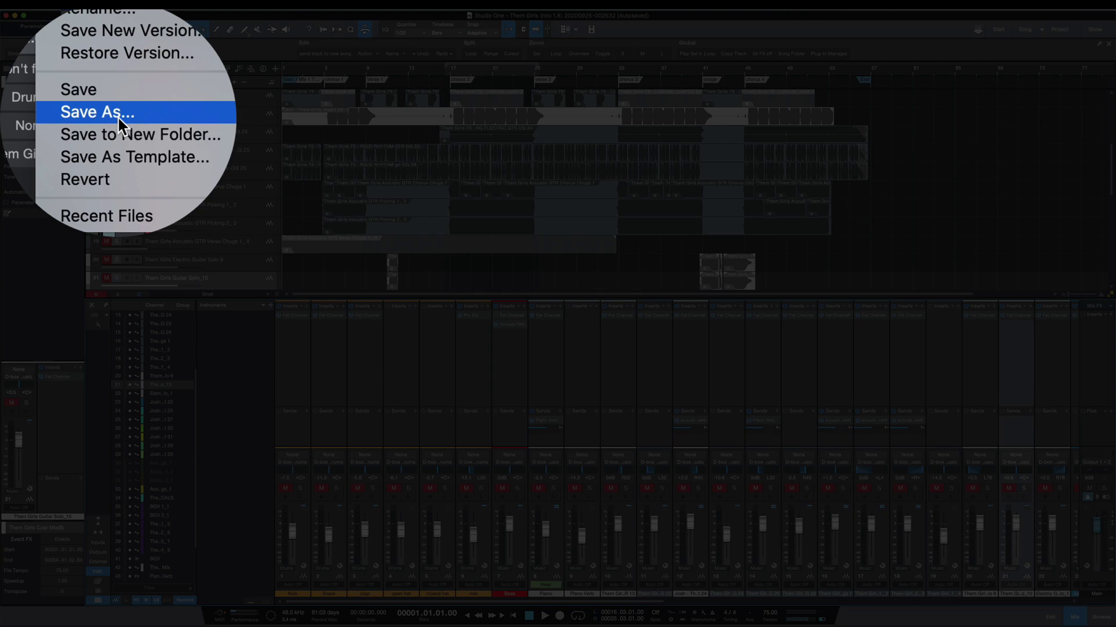
pyautogui.click(119, 124)
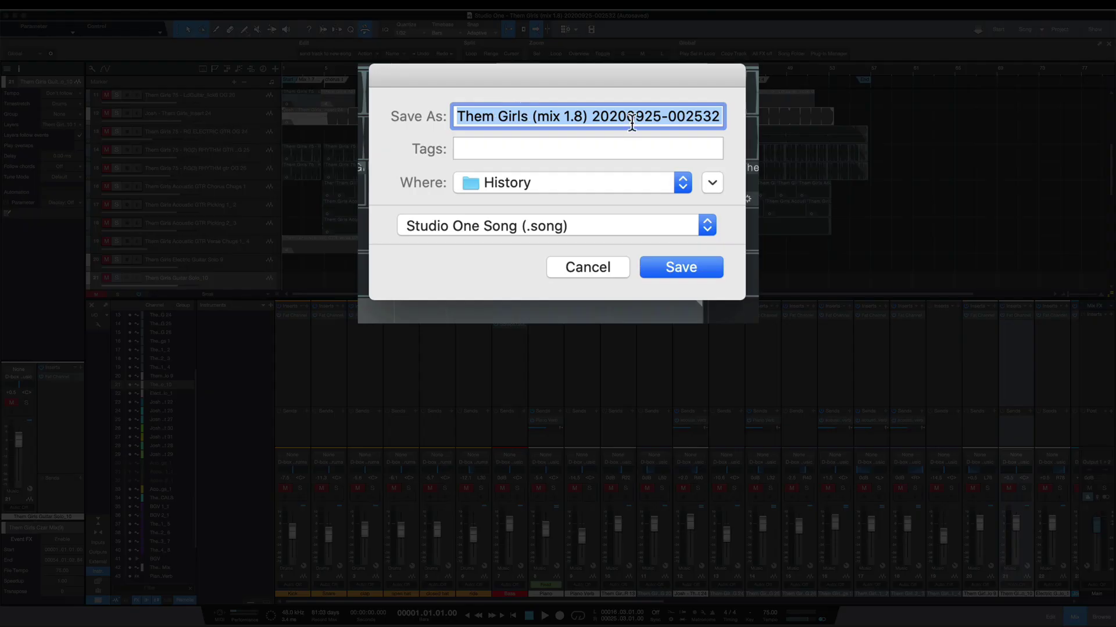
pyautogui.click(601, 117)
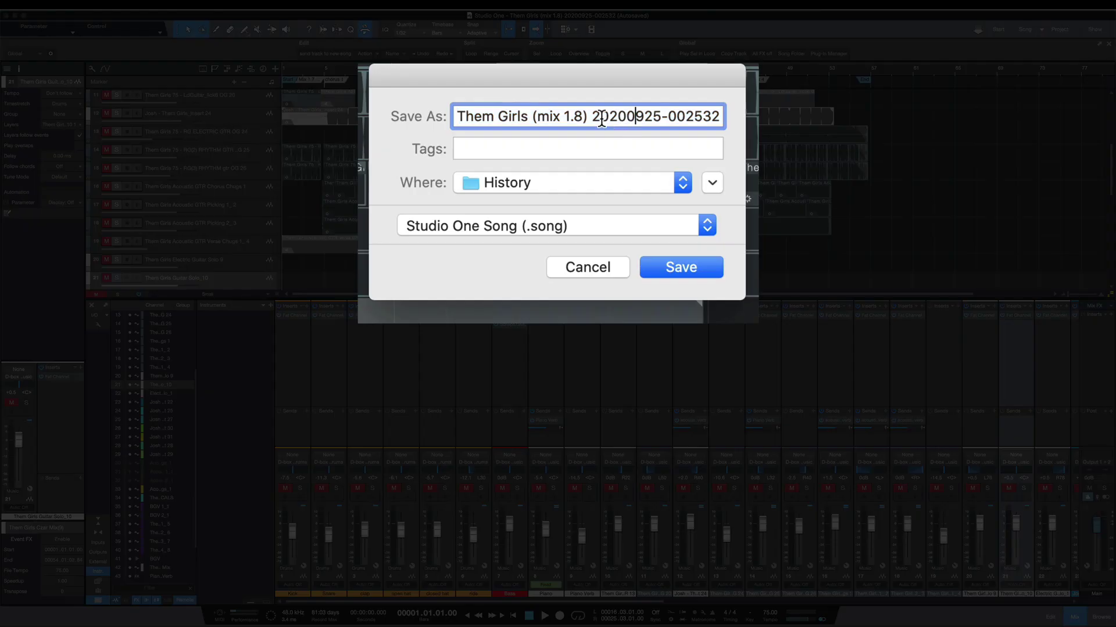
pyautogui.moveTo(528, 117); pyautogui.dragTo(755, 123)
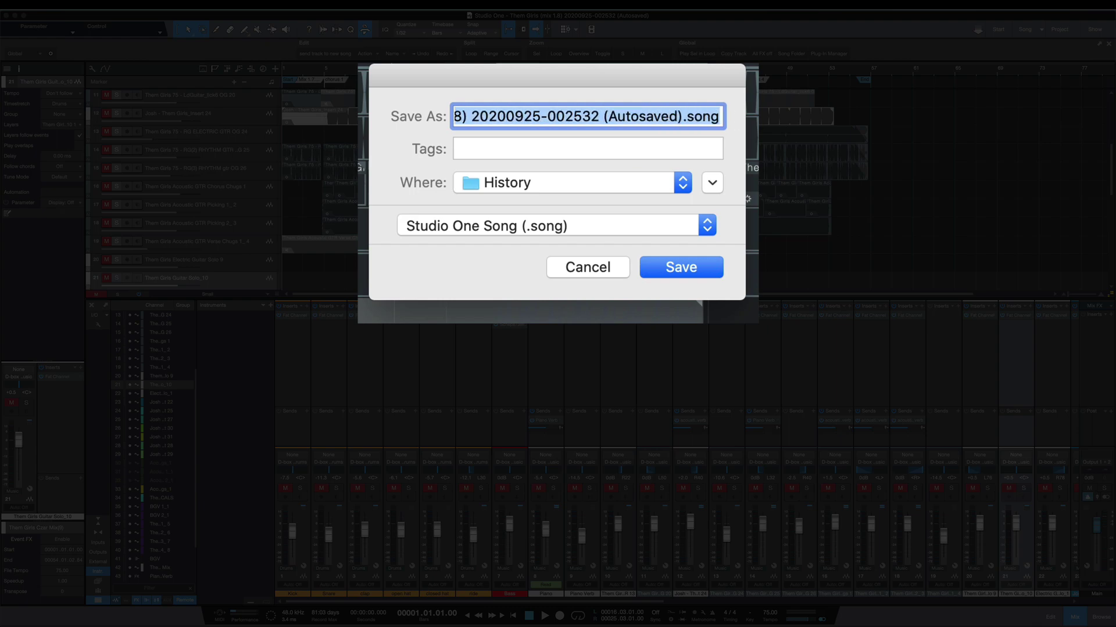
pyautogui.press('BackSpace')
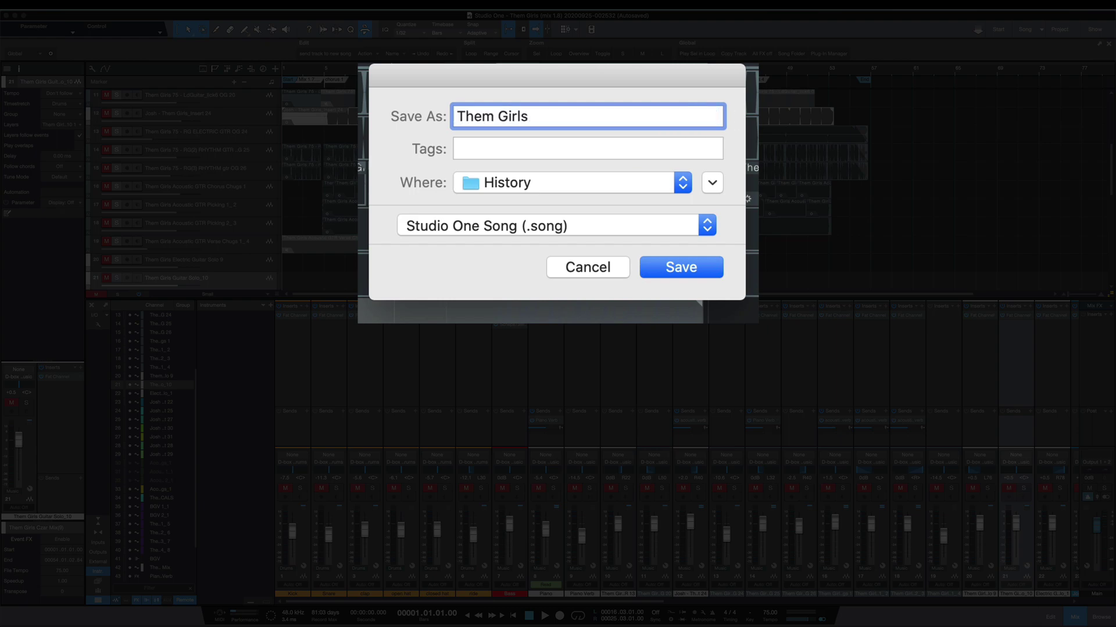
pyautogui.write('11.15.20')
# Step: Save the copy into the Them Girls folder as a Studio One Song (.song) file
pyautogui.click(549, 181)
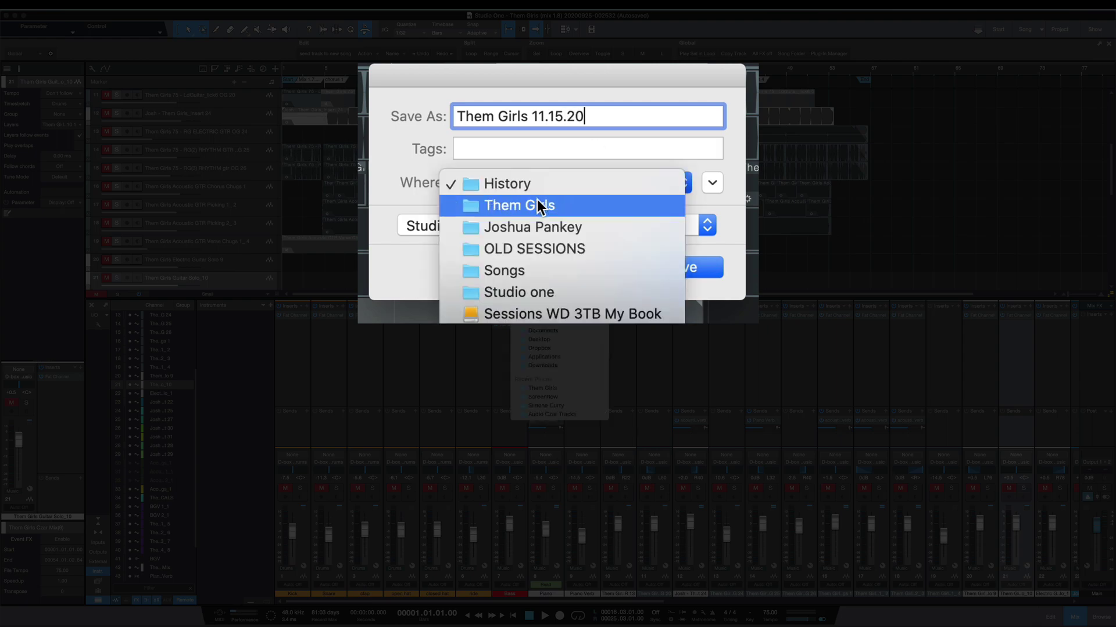
pyautogui.click(539, 201)
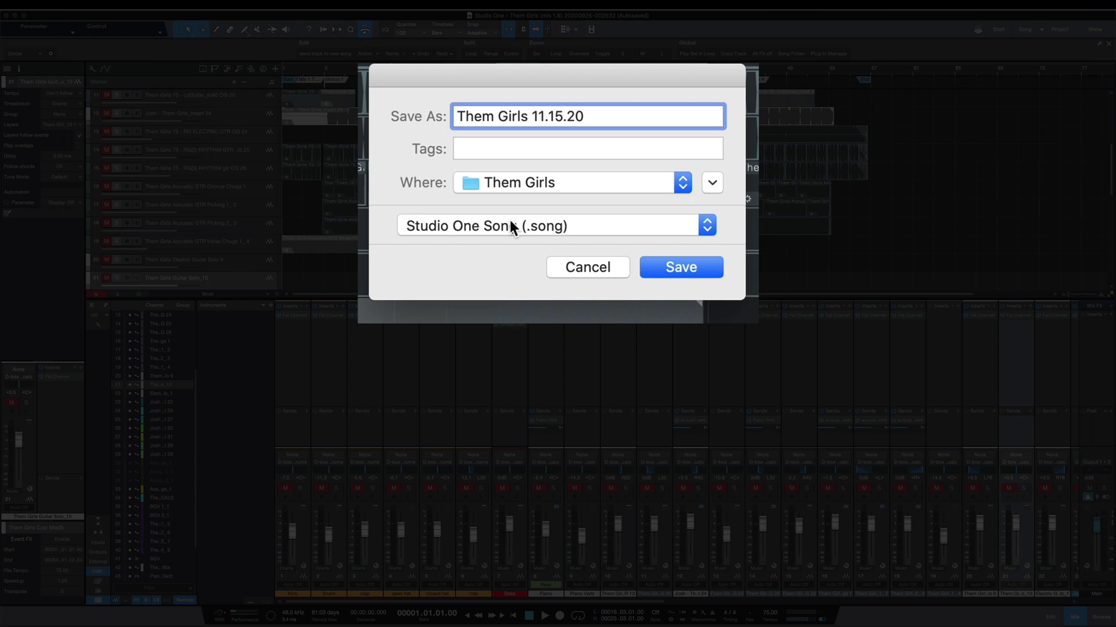
pyautogui.click(546, 226)
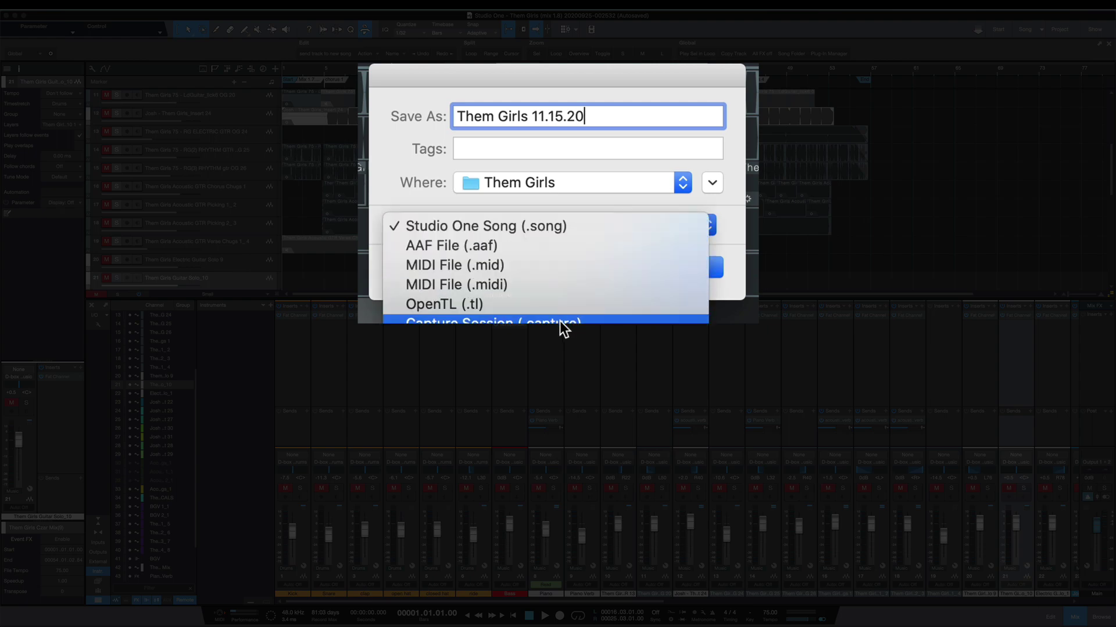
pyautogui.click(555, 227)
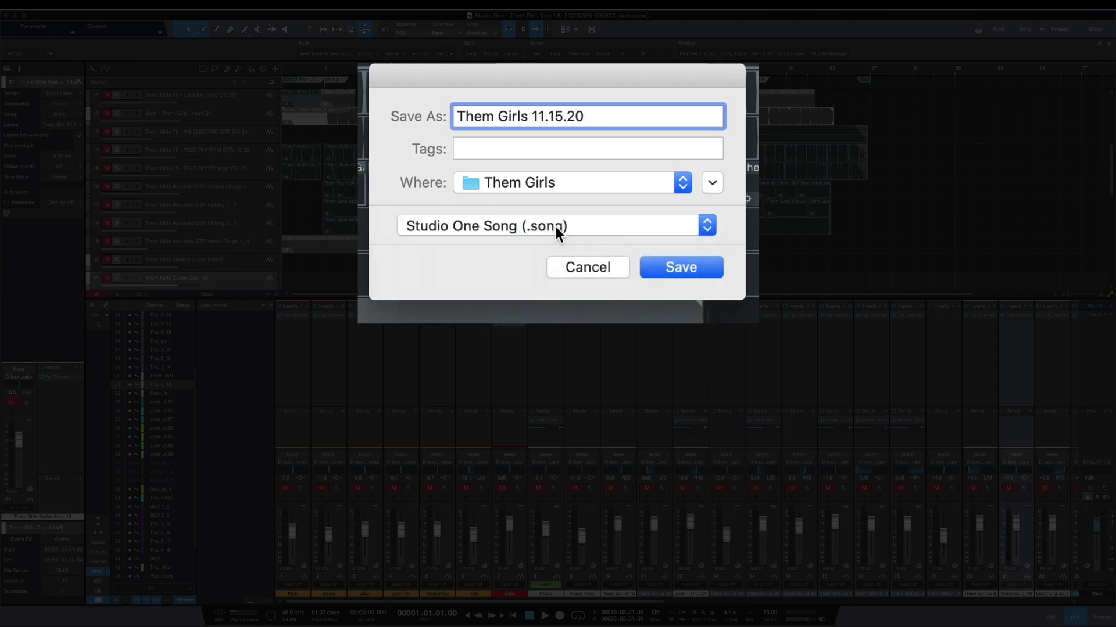
pyautogui.click(674, 269)
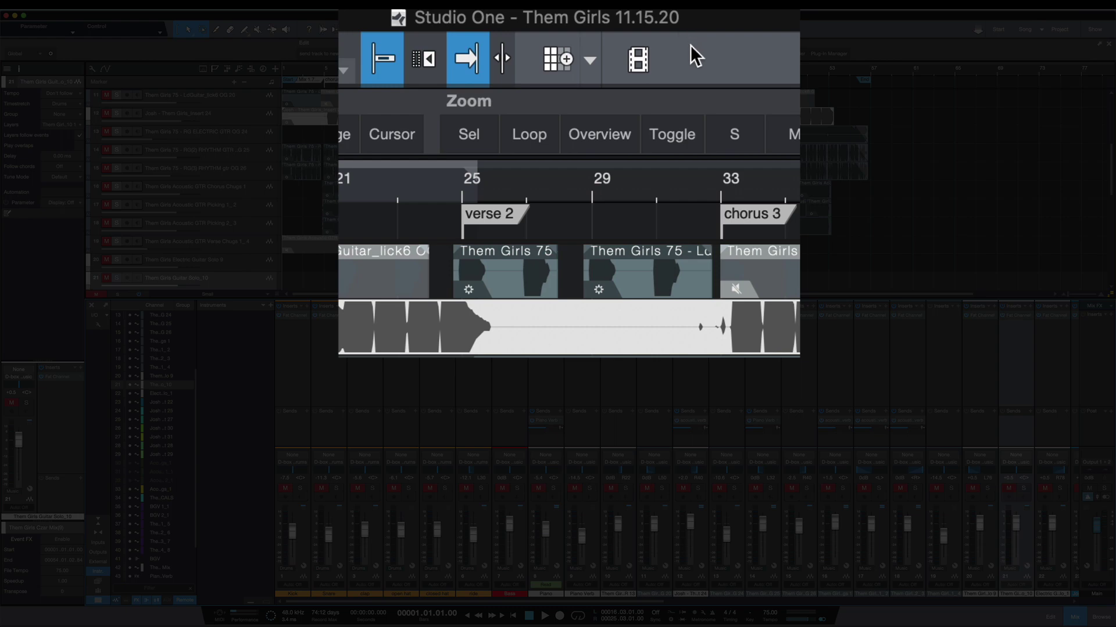
# Step: Check the title path popup showing Them Girls 11.15.20.song in its own folder under Them Girls
pyautogui.keyDown('super'); pyautogui.click(611, 13); pyautogui.keyUp('super')
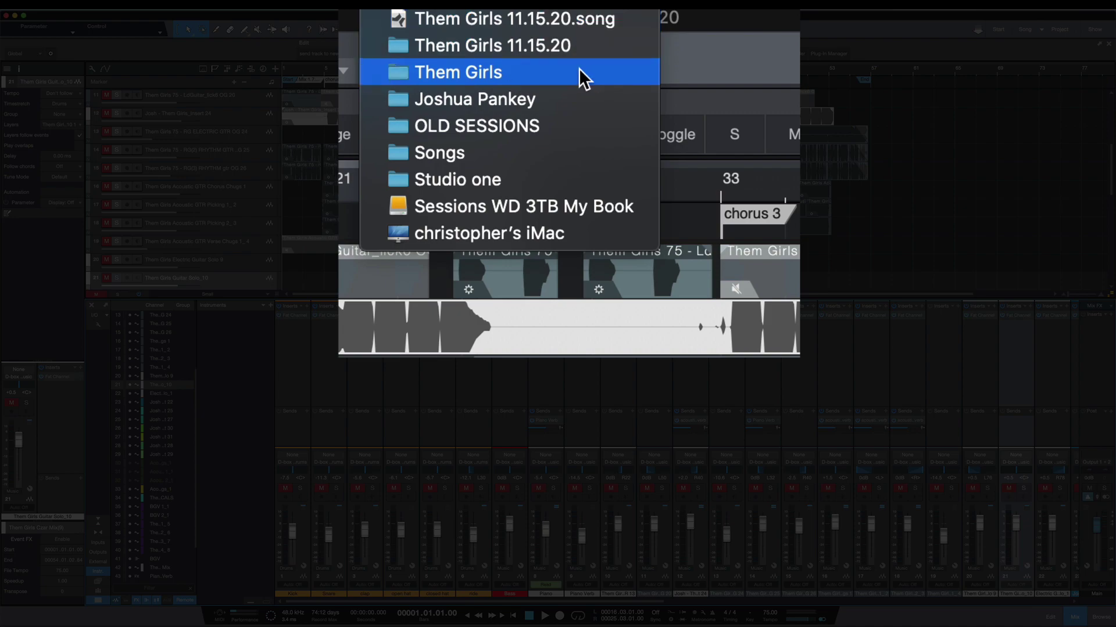
pyautogui.click(651, 32)
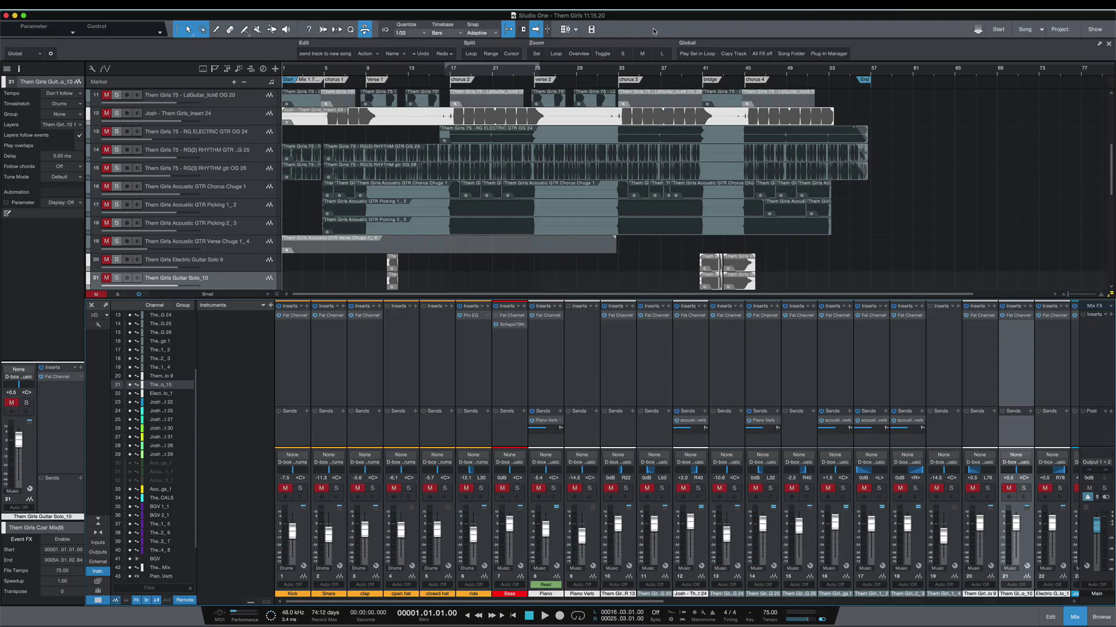
# Step: Remove the Scheps73 plugin from the Bass channel's inserts
pyautogui.scroll(-2, 614, 273)
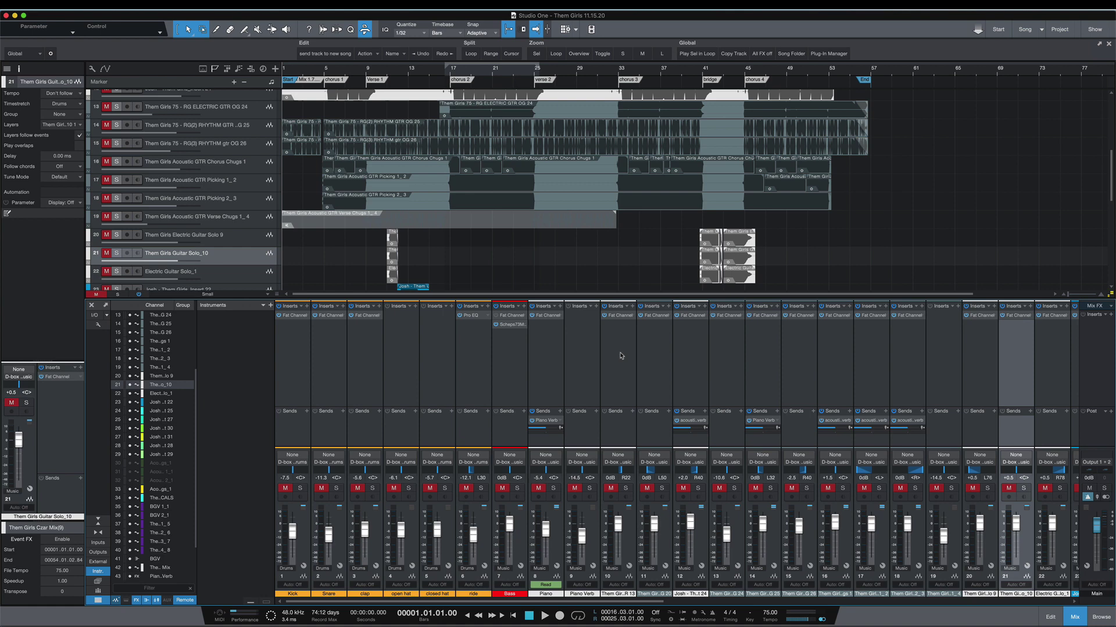
pyautogui.hscroll(4, 621, 356)
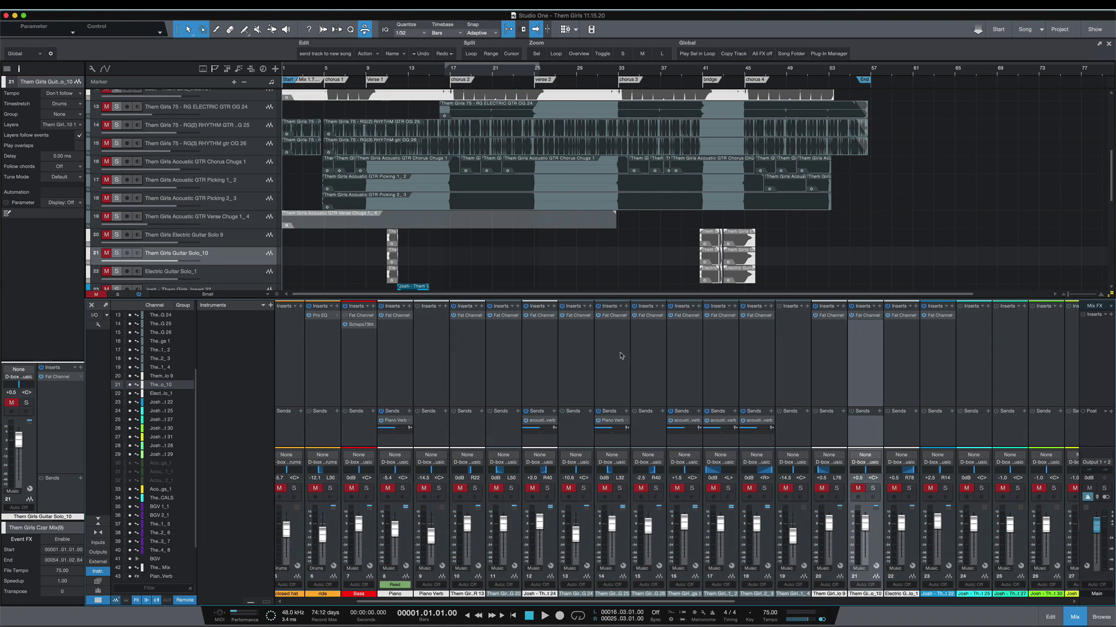
pyautogui.hscroll(-4, 619, 354)
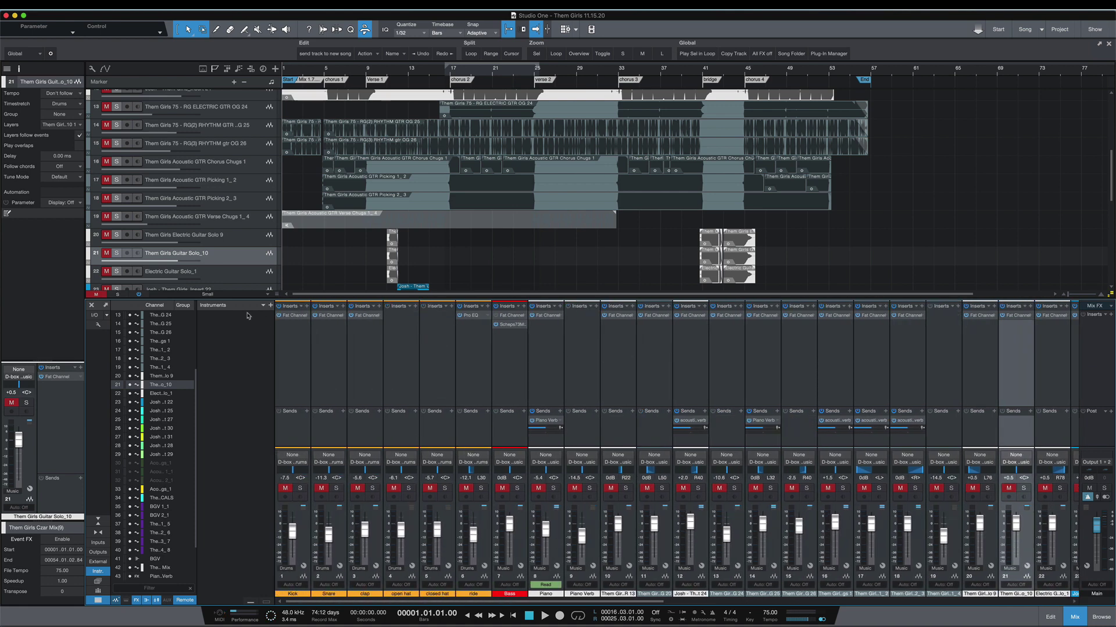
pyautogui.click(524, 325)
pyautogui.click(553, 417)
# Step: Remove the AcmeOptic, RS56 Mon and RDeEsser plugins from channel 34
pyautogui.hscroll(3, 557, 366)
pyautogui.hscroll(10, 557, 365)
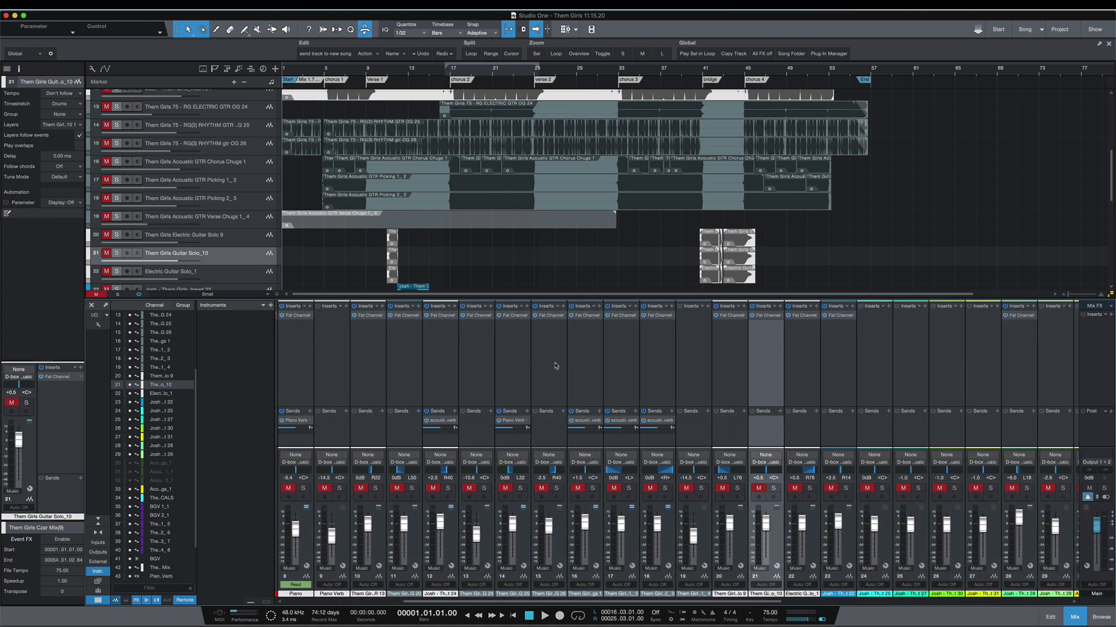
pyautogui.hscroll(6, 553, 368)
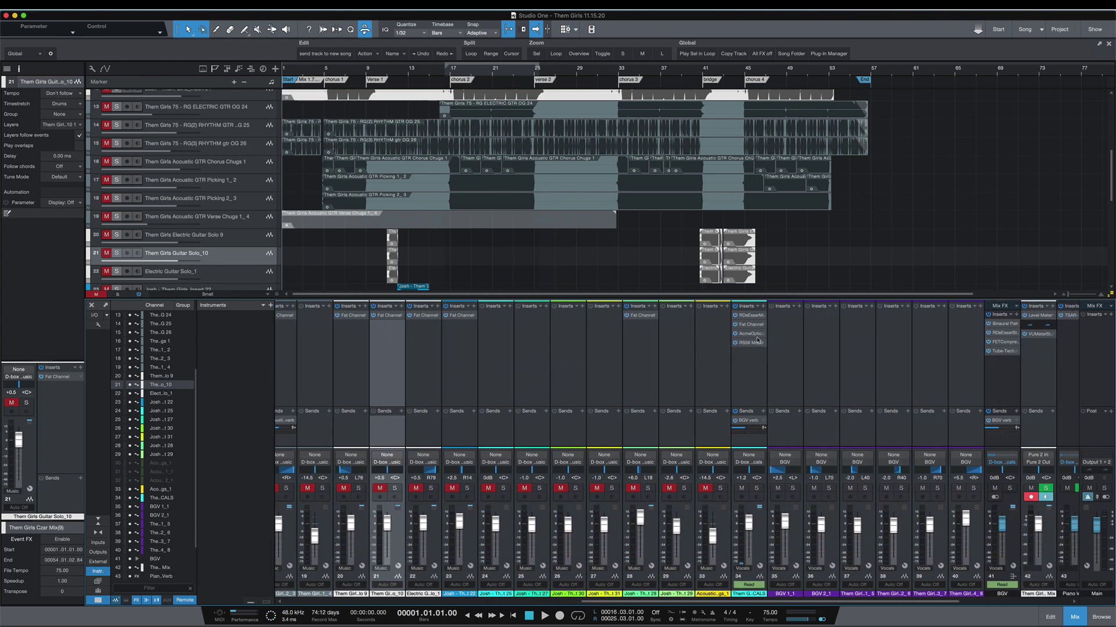
pyautogui.click(762, 334)
pyautogui.click(777, 425)
pyautogui.click(763, 334)
pyautogui.click(778, 425)
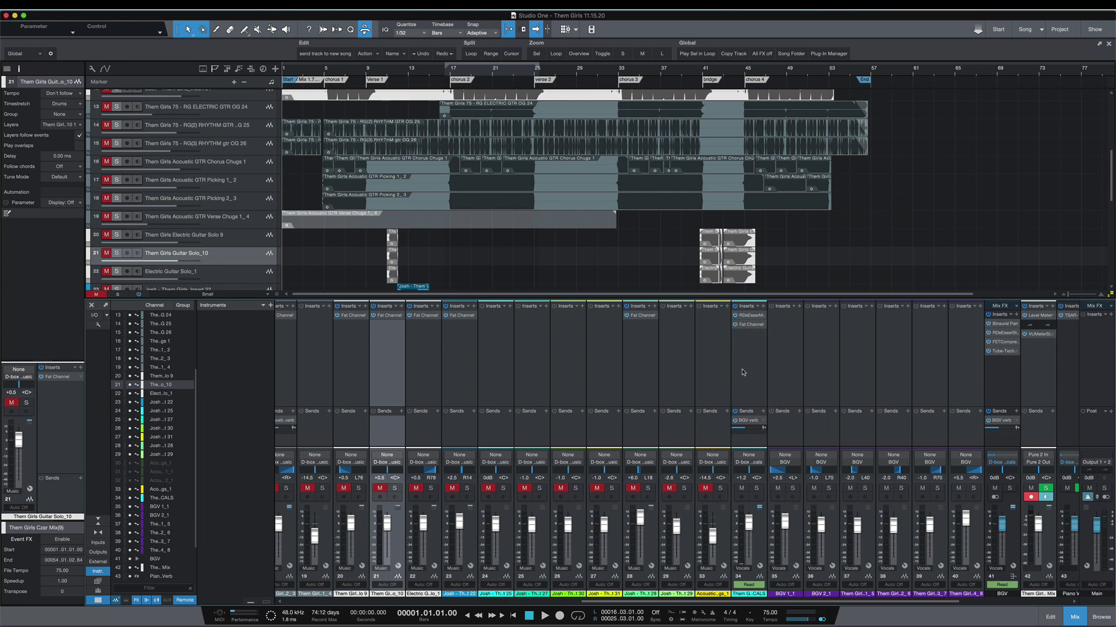
pyautogui.click(763, 315)
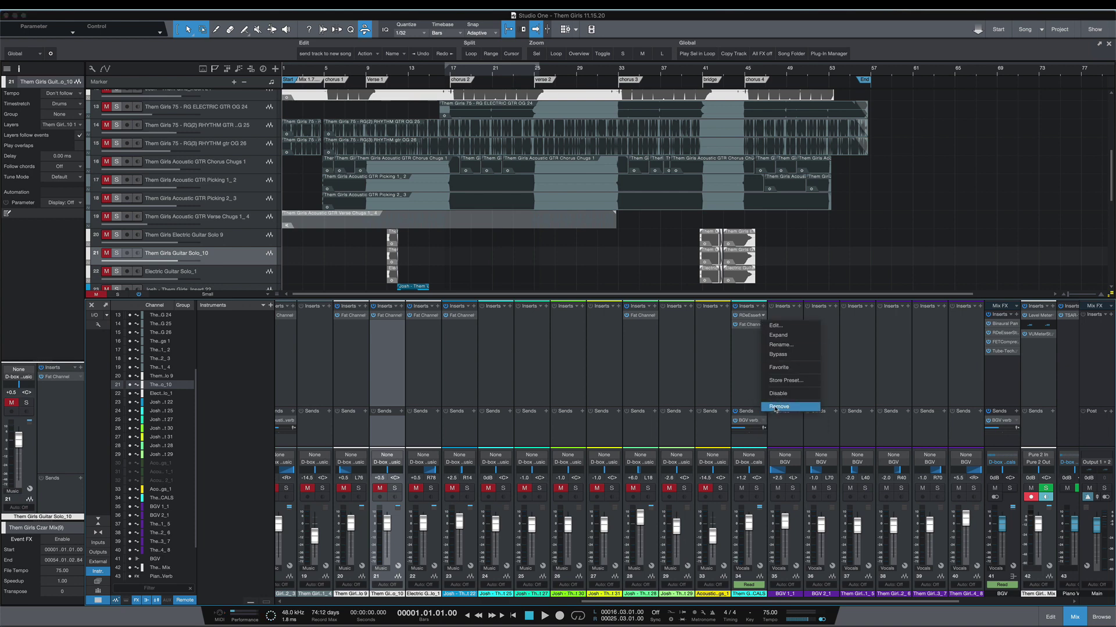
pyautogui.click(777, 406)
# Step: Remove the FETCompressor and Tube-Tech plugins from channel 41
pyautogui.hscroll(6, 767, 378)
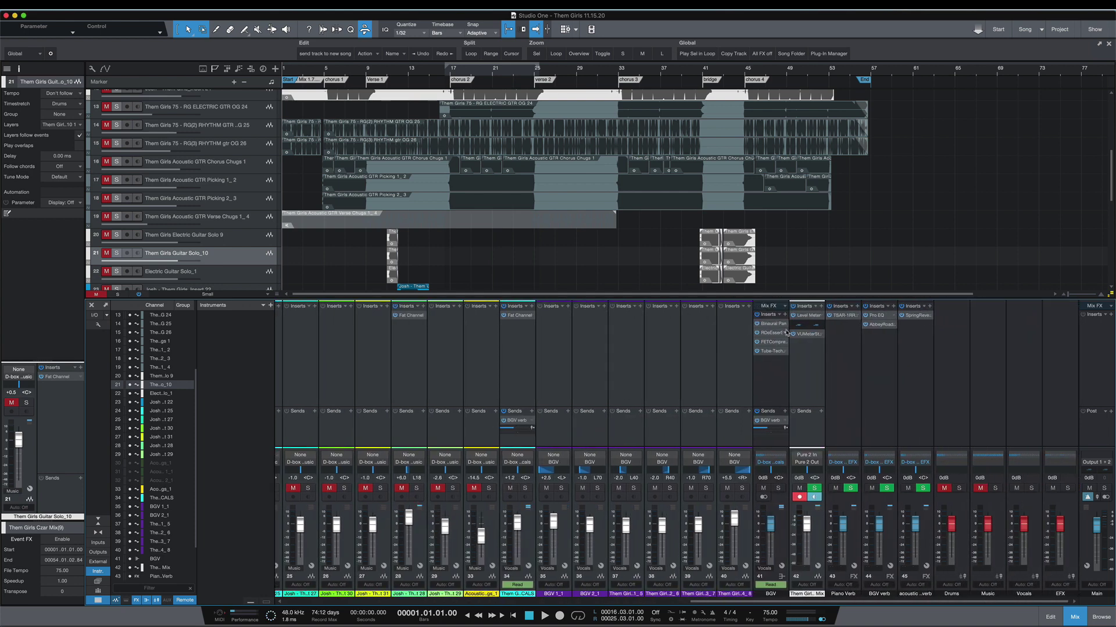
pyautogui.click(784, 342)
pyautogui.click(801, 440)
pyautogui.click(784, 342)
pyautogui.click(802, 439)
pyautogui.click(784, 342)
pyautogui.click(799, 432)
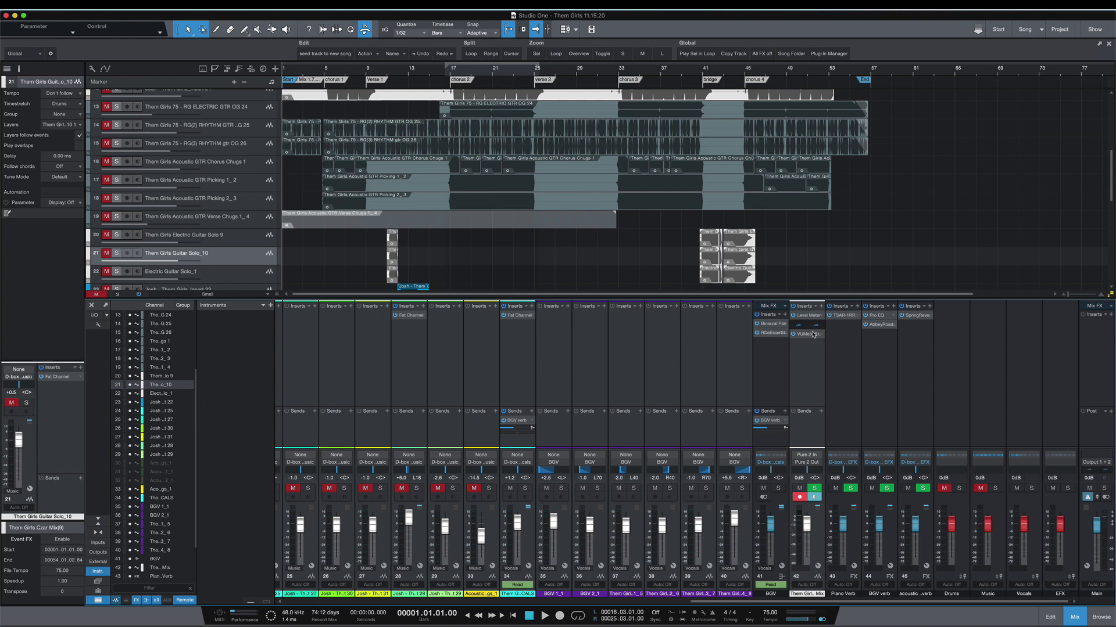
# Step: Remove TSAR-1RR, AbbeyRoad and SpringReverb from channels 43, 44 and 45
pyautogui.click(857, 316)
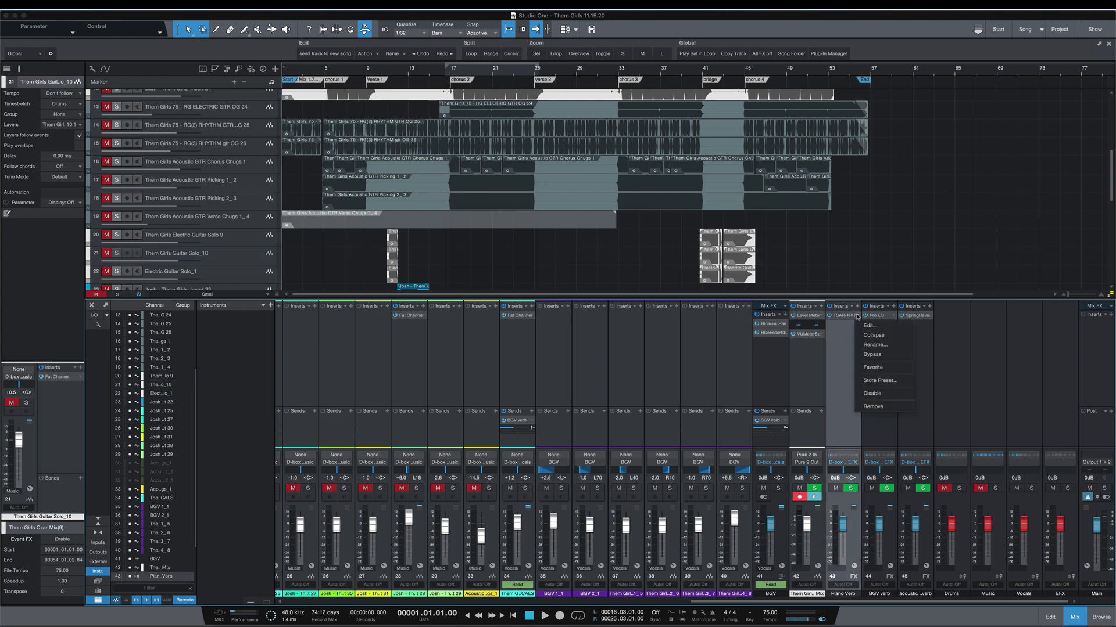
pyautogui.click(874, 406)
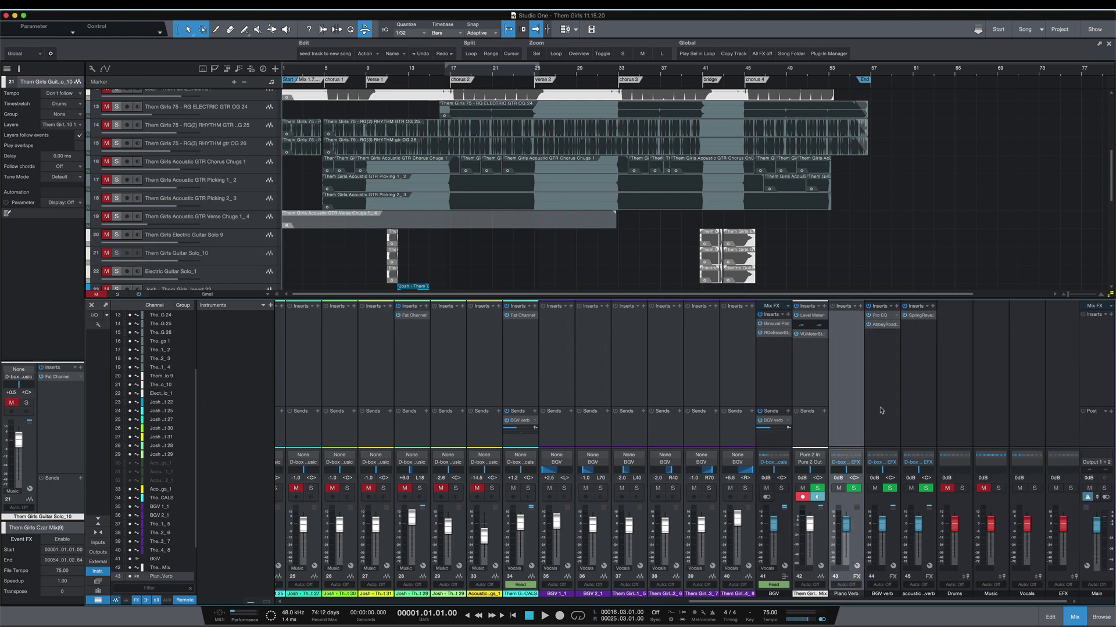
pyautogui.click(896, 324)
pyautogui.click(912, 410)
pyautogui.click(933, 315)
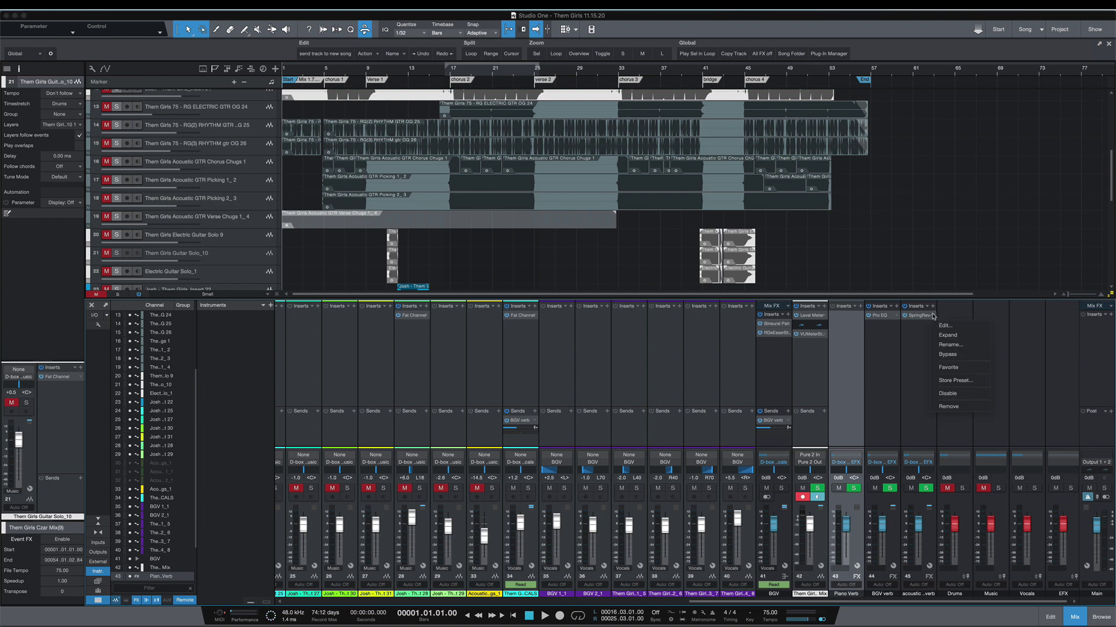
pyautogui.click(945, 396)
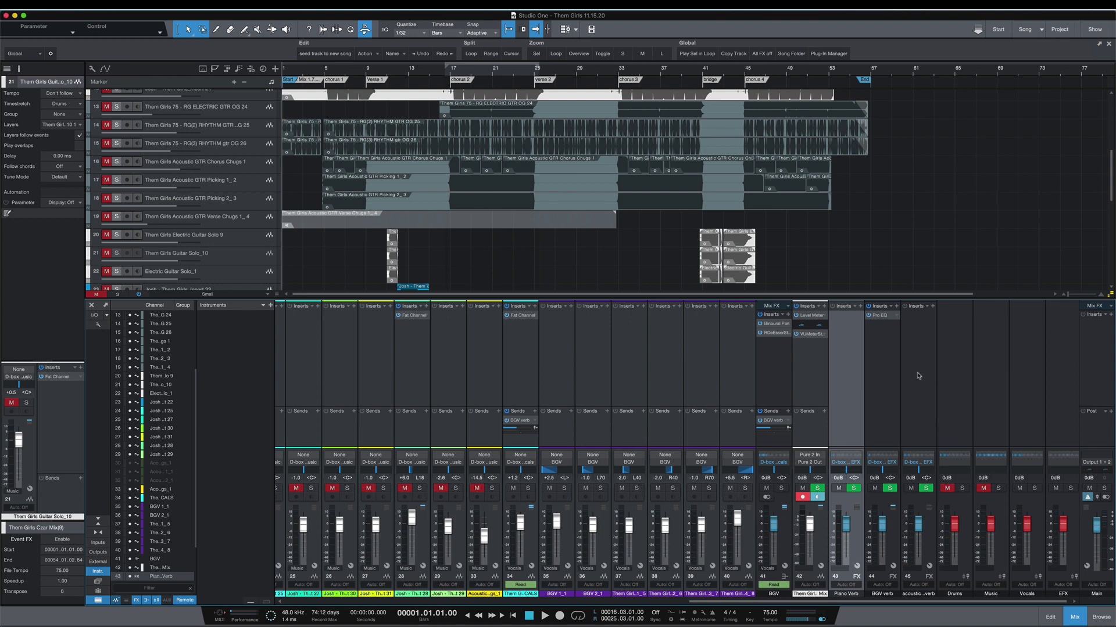